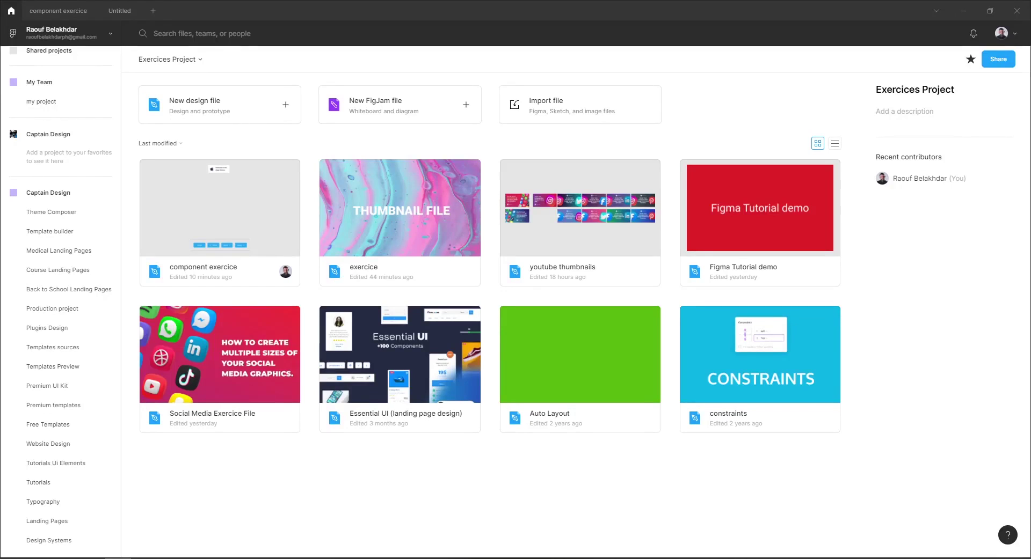
# - Switch to the 'component exercice' file with its four blue button Md variants
pyautogui.click(58, 10)
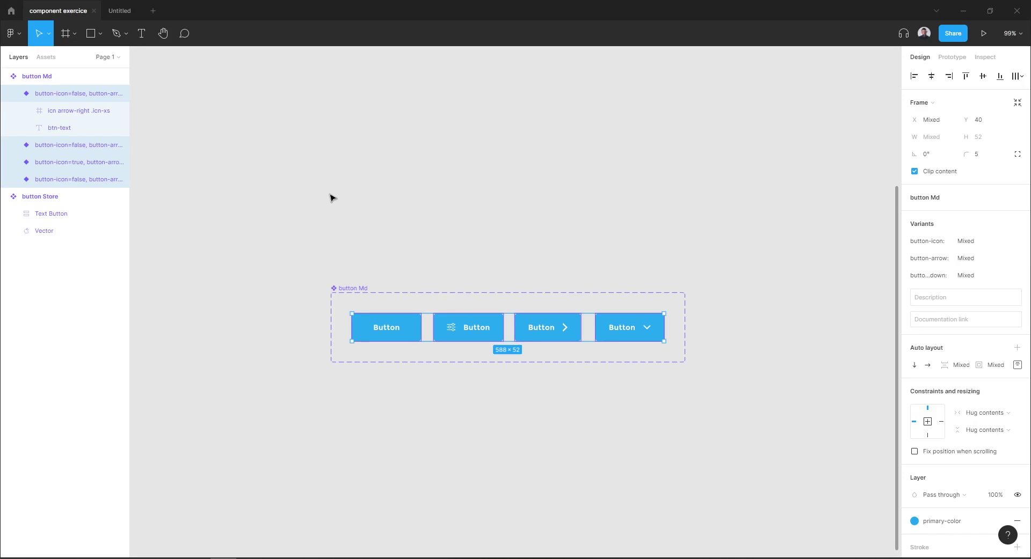
# - Select all four button Md variants and scroll to their primary-color fill
pyautogui.moveTo(296, 276); pyautogui.dragTo(713, 382)
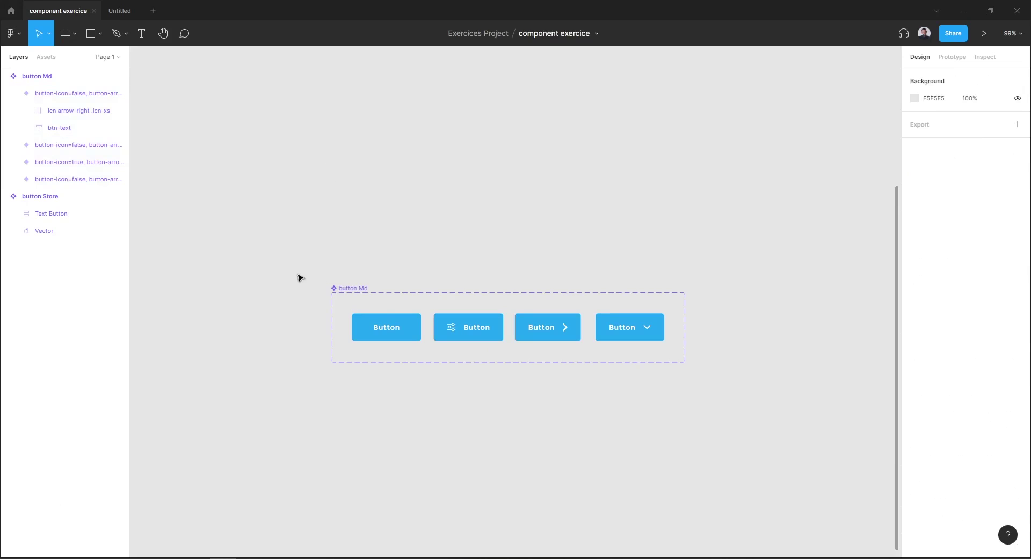
pyautogui.click(626, 318)
pyautogui.keyDown('shift'); pyautogui.click(560, 343); pyautogui.keyUp('shift')
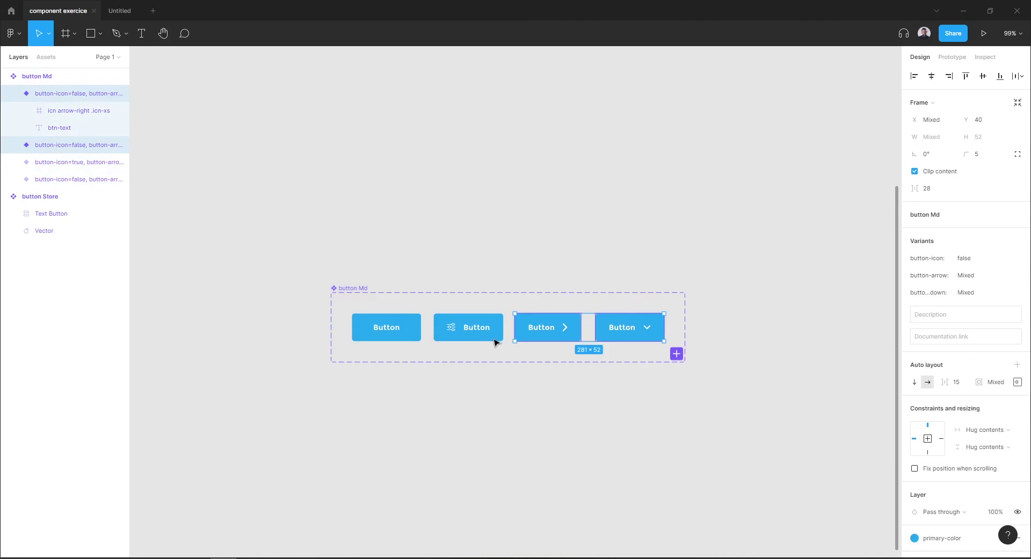
pyautogui.keyDown('shift'); pyautogui.click(484, 341); pyautogui.keyUp('shift')
pyautogui.keyDown('shift'); pyautogui.click(397, 342); pyautogui.keyUp('shift')
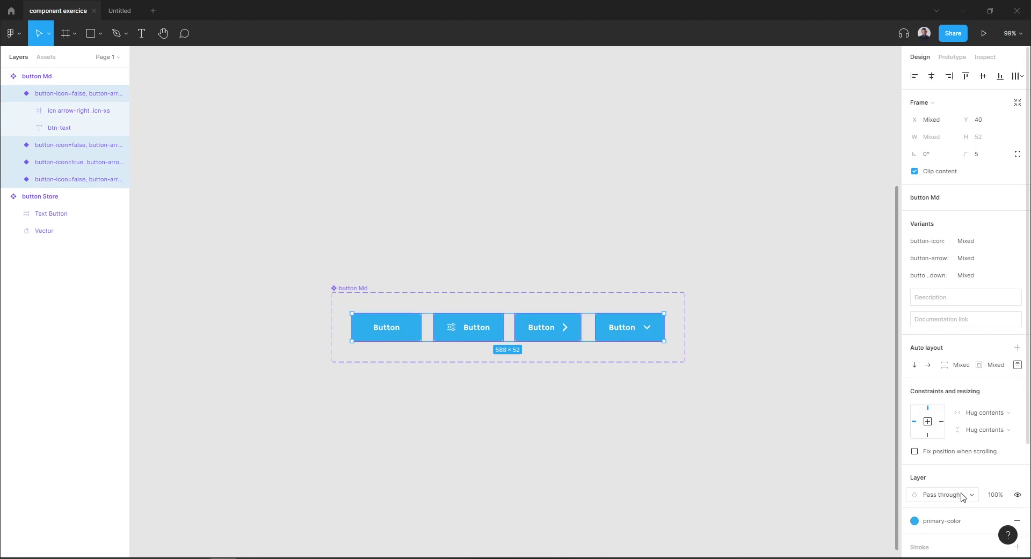
pyautogui.scroll(-3, 934, 491)
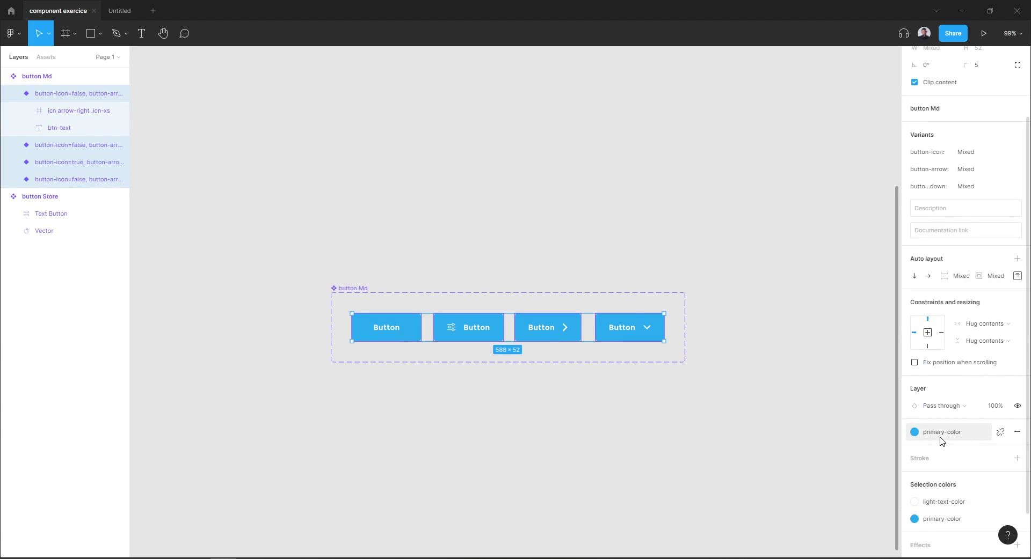
# - Detach the primary-color style and recolor the variants' fill to orange E76116
pyautogui.click(1001, 434)
pyautogui.scroll(-2, 983, 403)
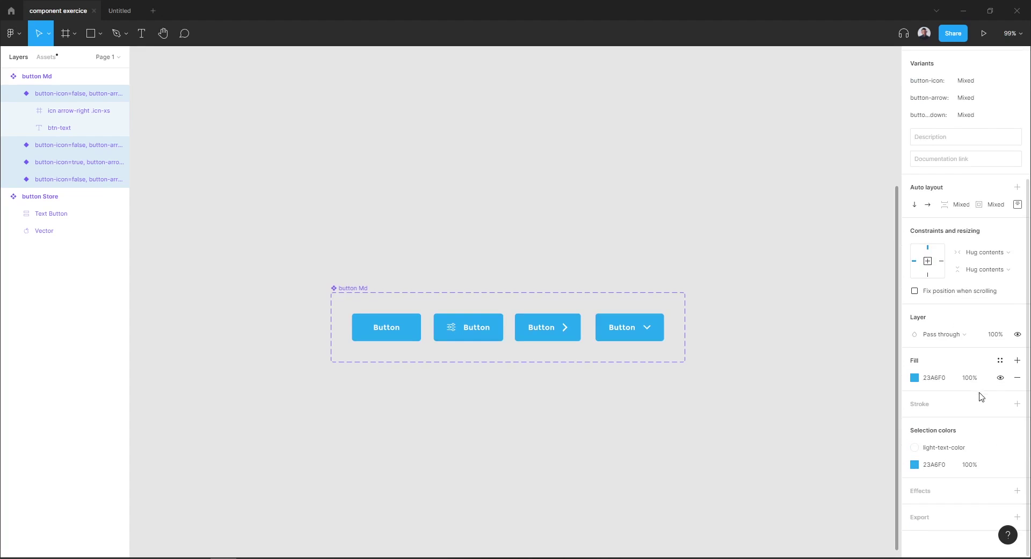
pyautogui.click(914, 378)
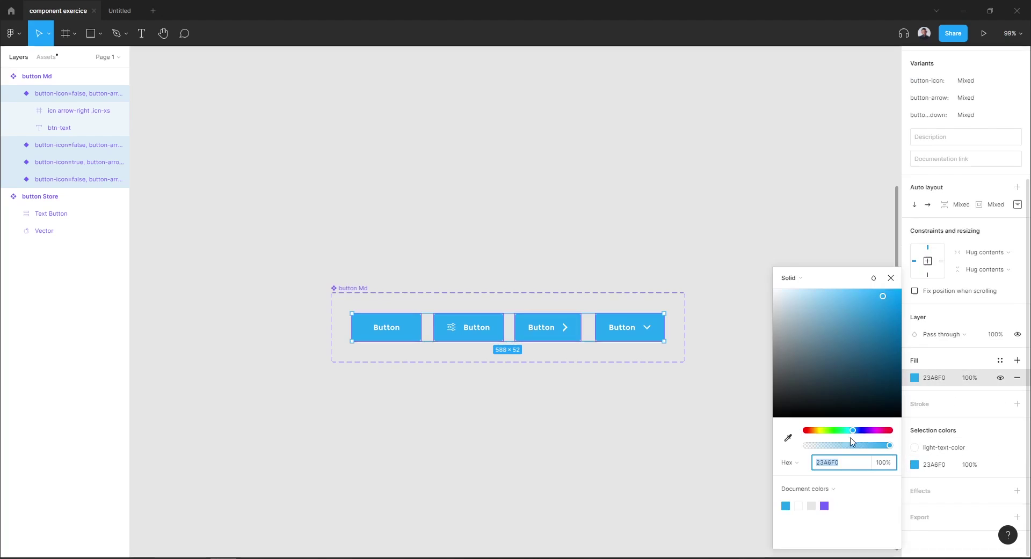
pyautogui.moveTo(835, 431); pyautogui.dragTo(810, 434)
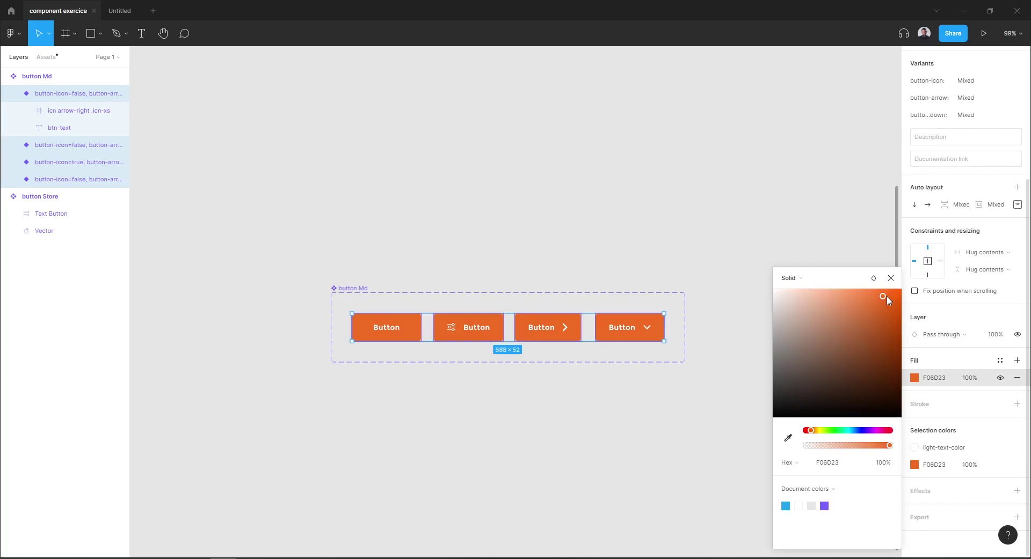
pyautogui.moveTo(888, 298); pyautogui.dragTo(889, 302)
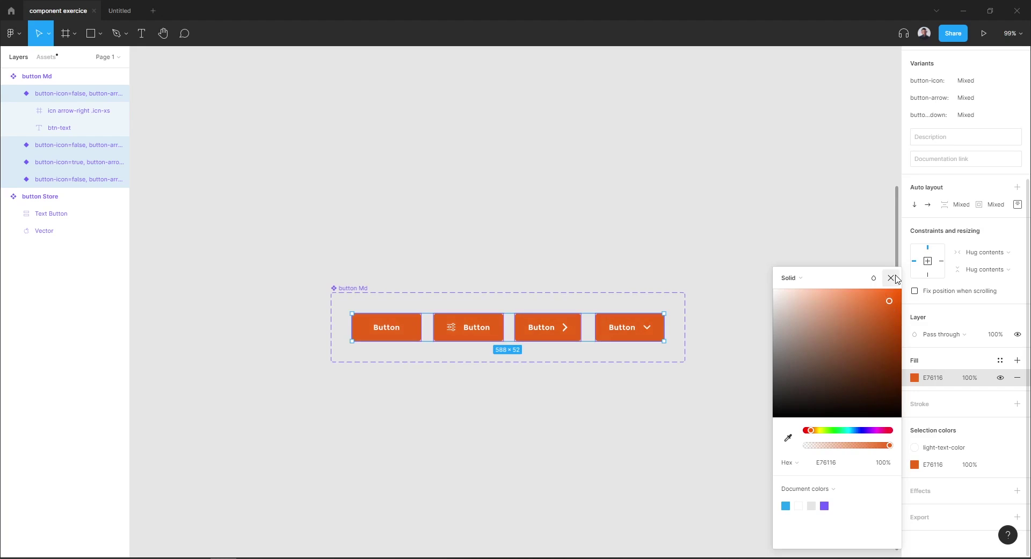
pyautogui.click(891, 278)
# - Deselect the buttons and list local components, showing the orange Button and App Store badge
pyautogui.click(761, 258)
pyautogui.scroll(-2, 760, 258)
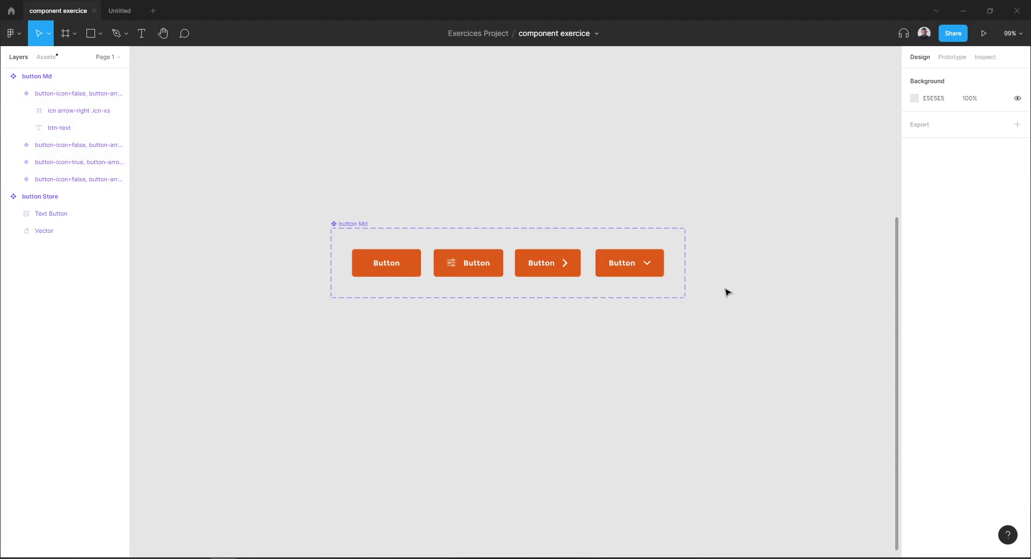
pyautogui.scroll(2, 730, 293)
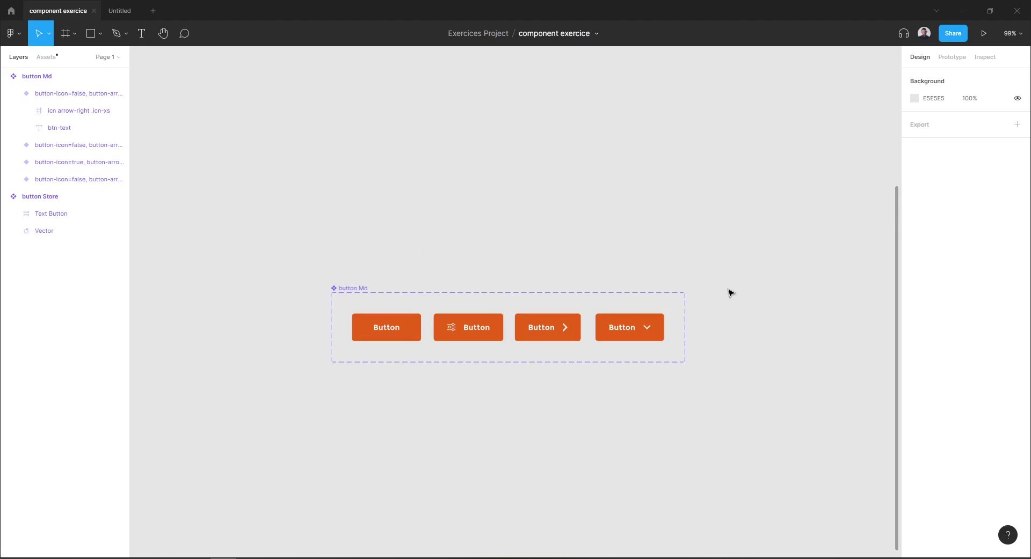
pyautogui.click(47, 57)
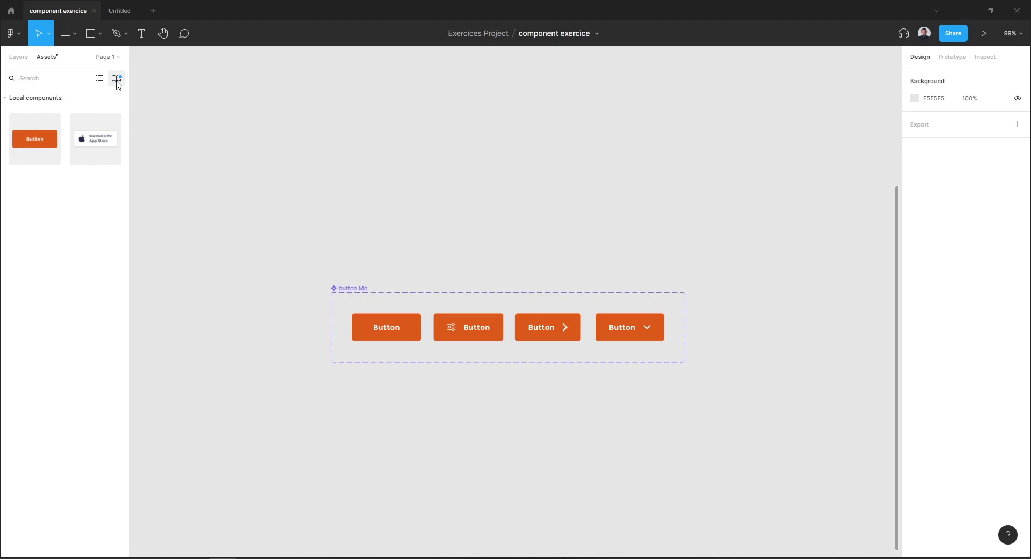
# - Publish the orange button Md change from Team Library, glancing at the Untitled draft meanwhile
pyautogui.click(117, 79)
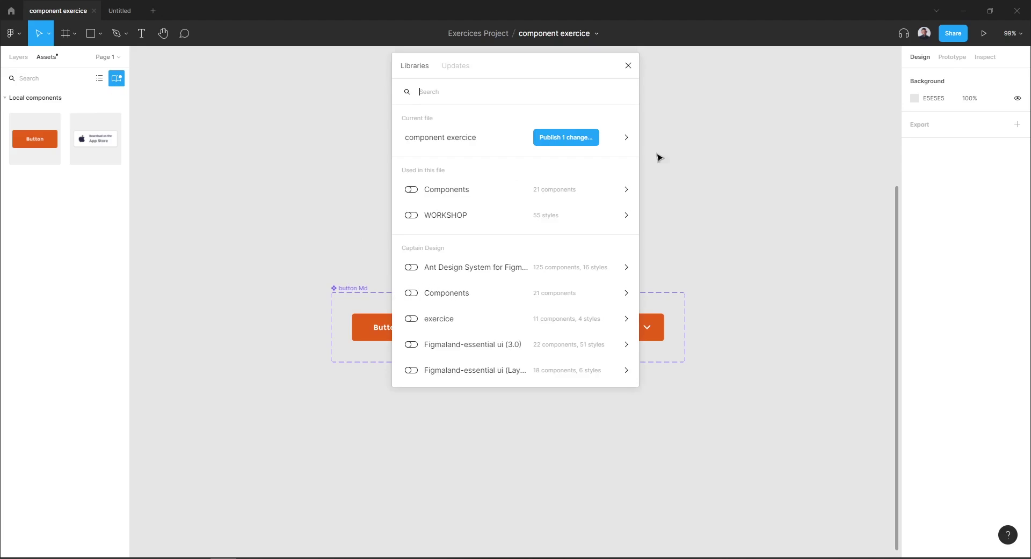
pyautogui.click(561, 138)
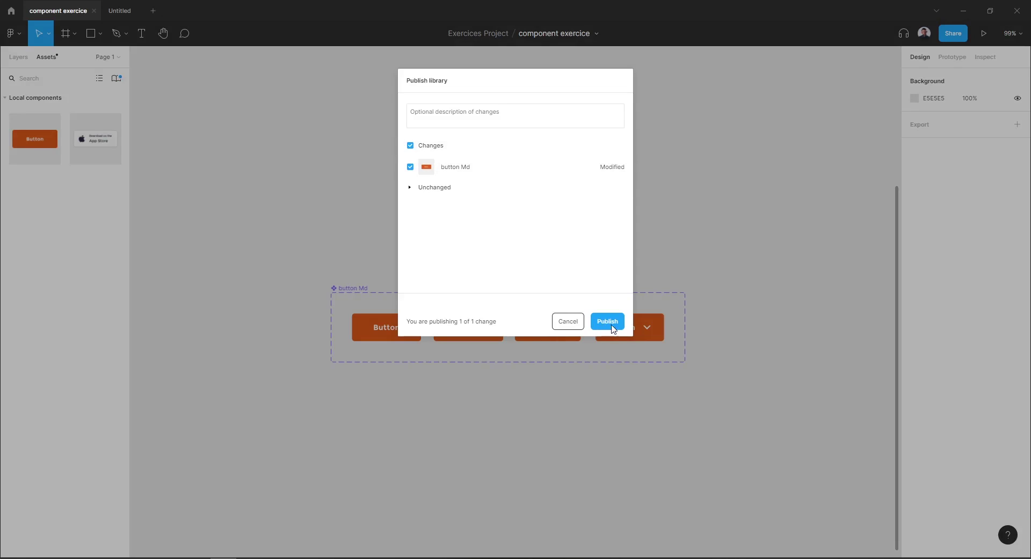
pyautogui.click(131, 15)
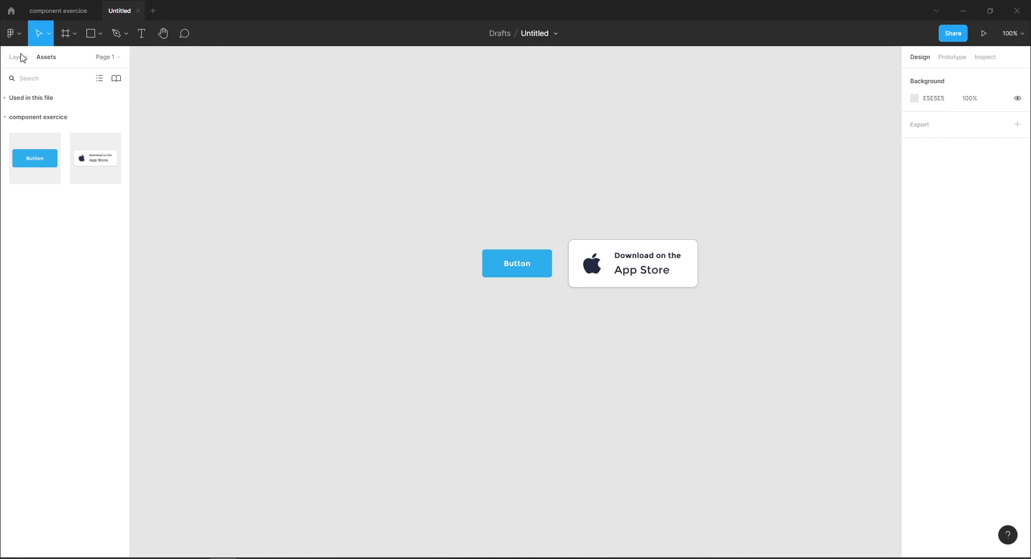
pyautogui.click(48, 15)
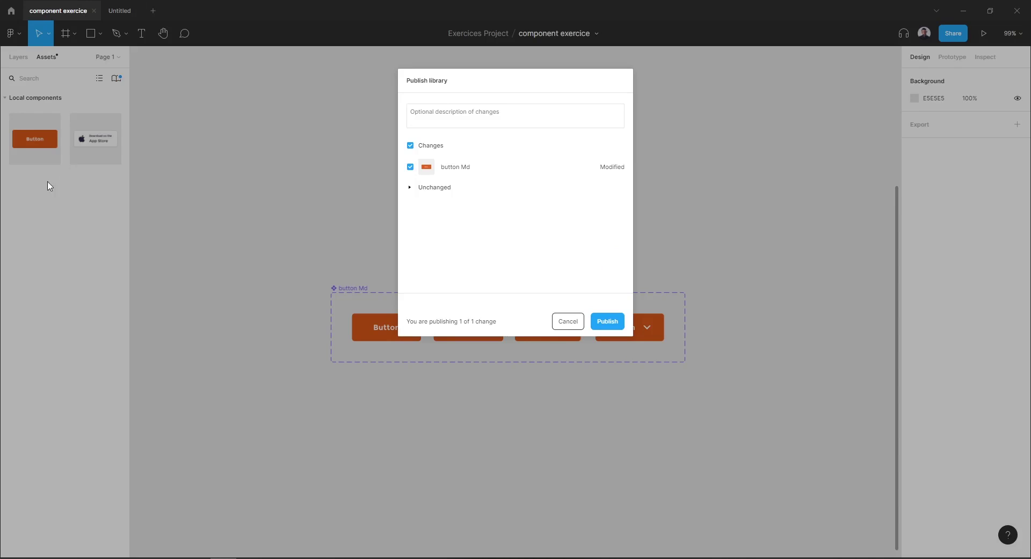
pyautogui.click(119, 11)
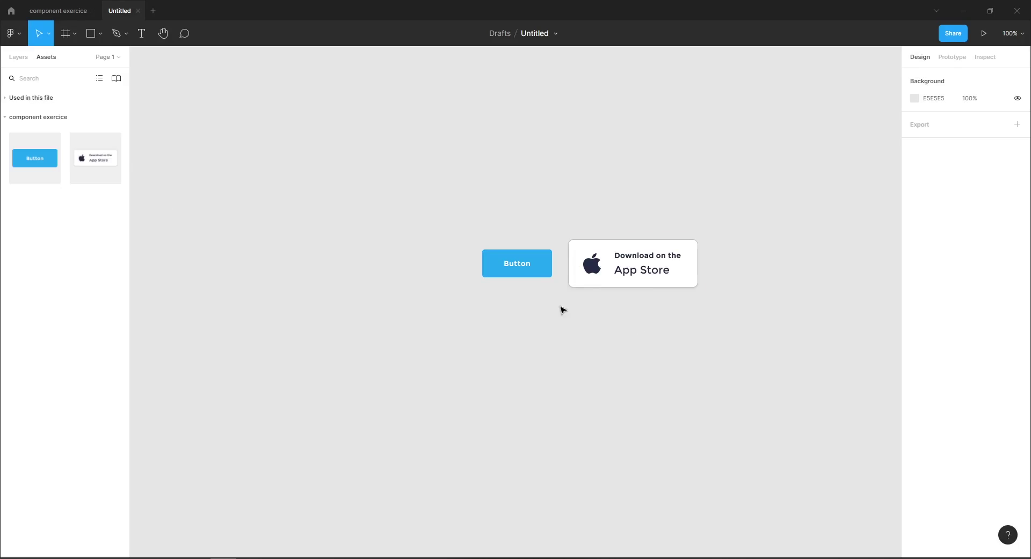
pyautogui.click(63, 12)
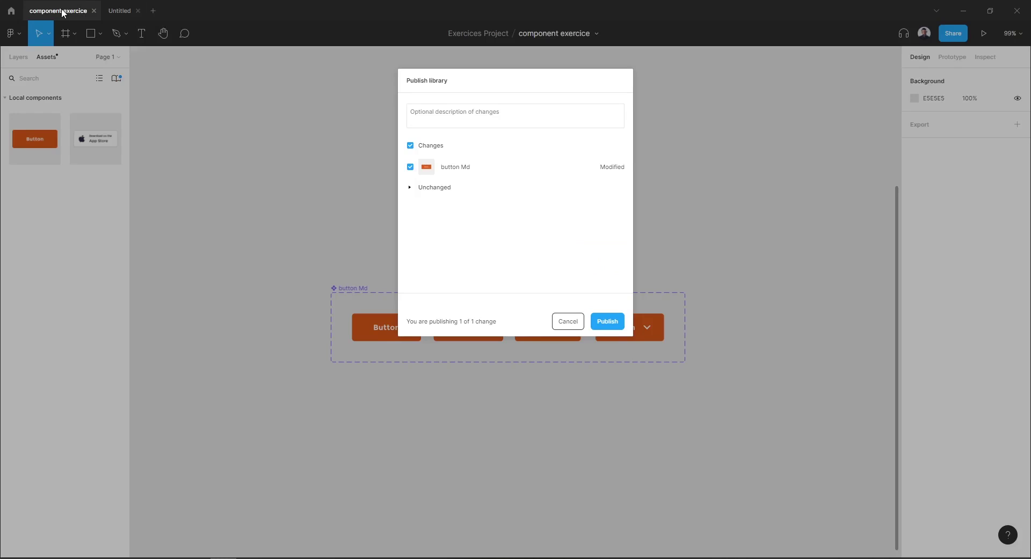
pyautogui.click(606, 327)
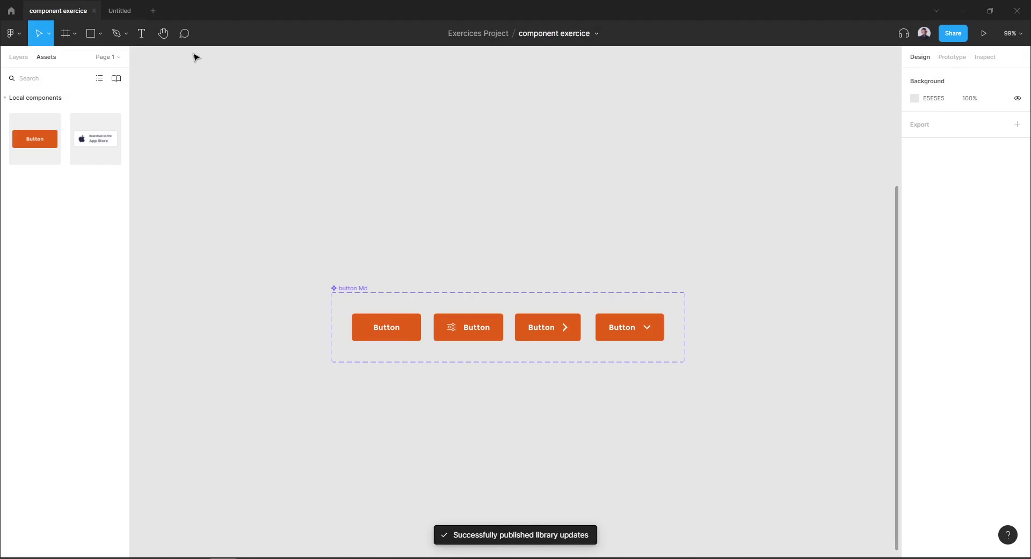
# - Accept all library updates in the Untitled draft, turning its Button orange, then return
pyautogui.click(120, 12)
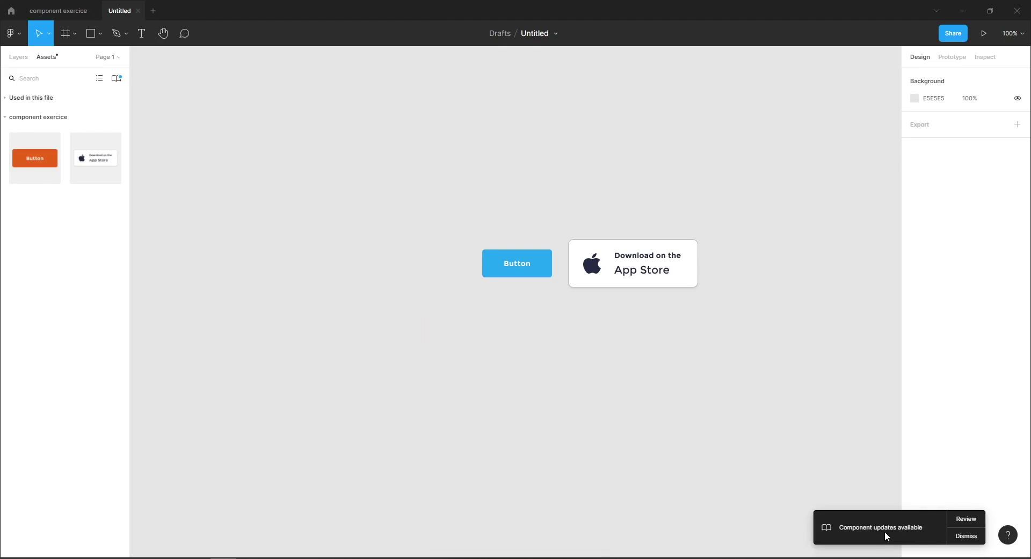
pyautogui.click(964, 518)
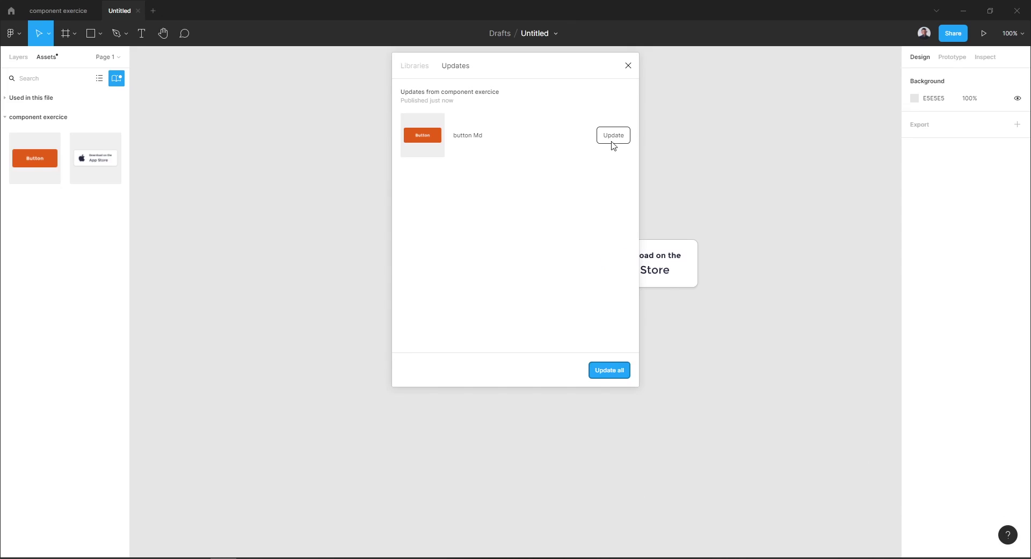
pyautogui.click(612, 371)
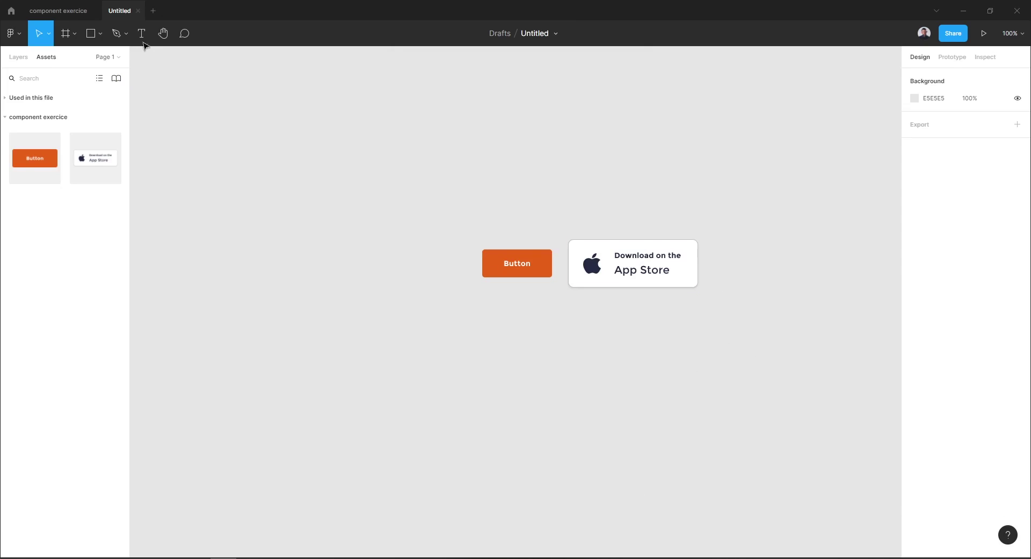
pyautogui.click(58, 11)
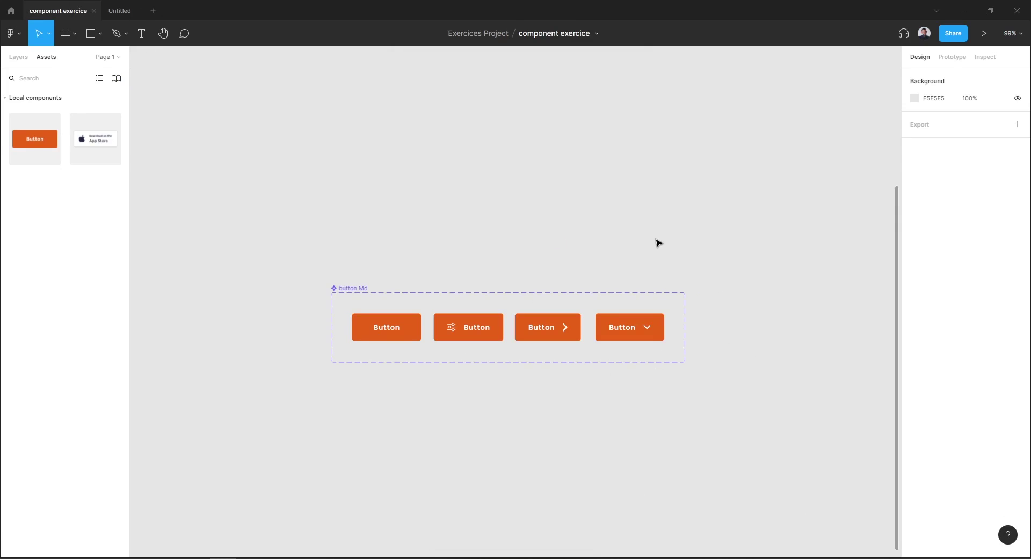
# - Inspect the Untitled draft's Button as a button Md instance filled E76116
pyautogui.click(114, 10)
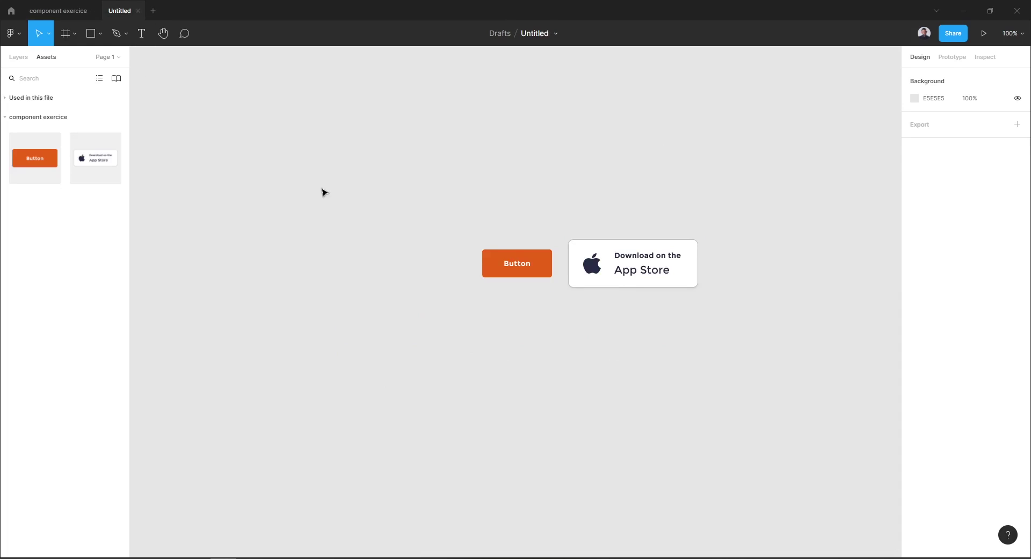
pyautogui.click(520, 261)
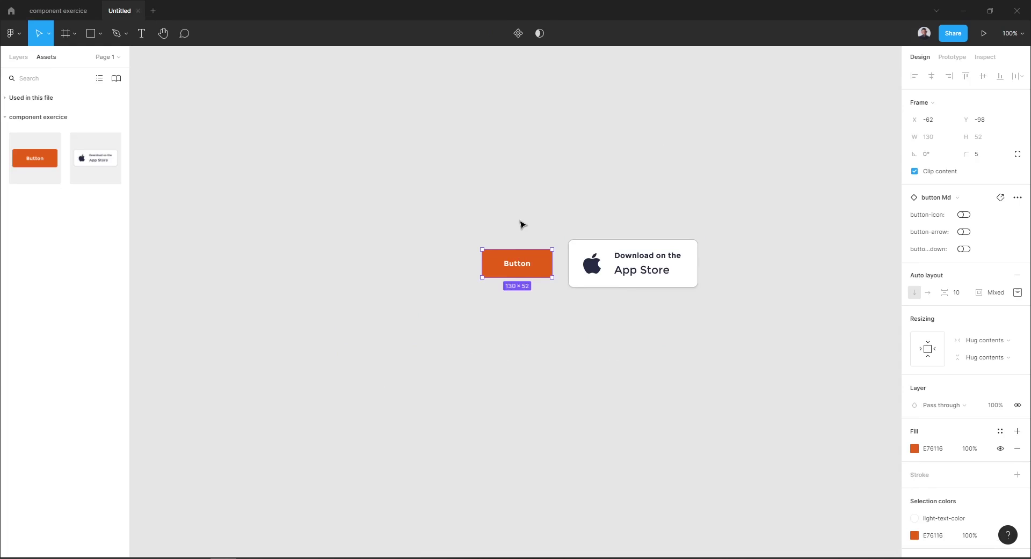
pyautogui.click(375, 217)
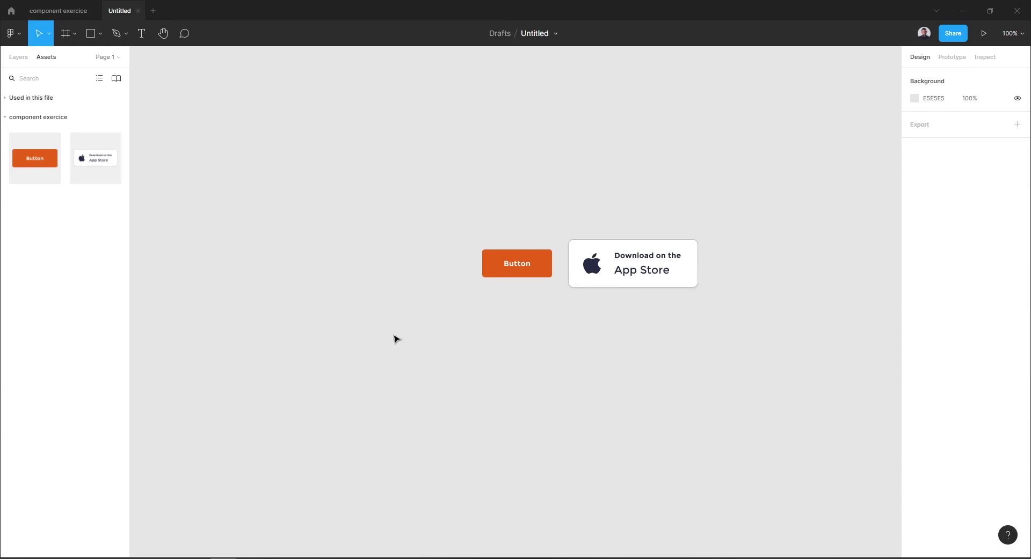
pyautogui.click(535, 275)
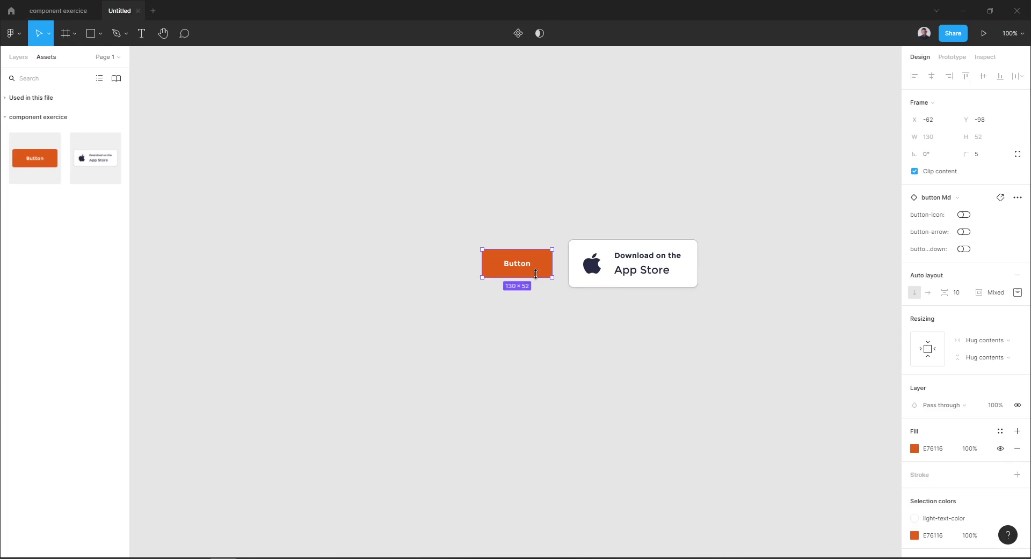
pyautogui.click(60, 10)
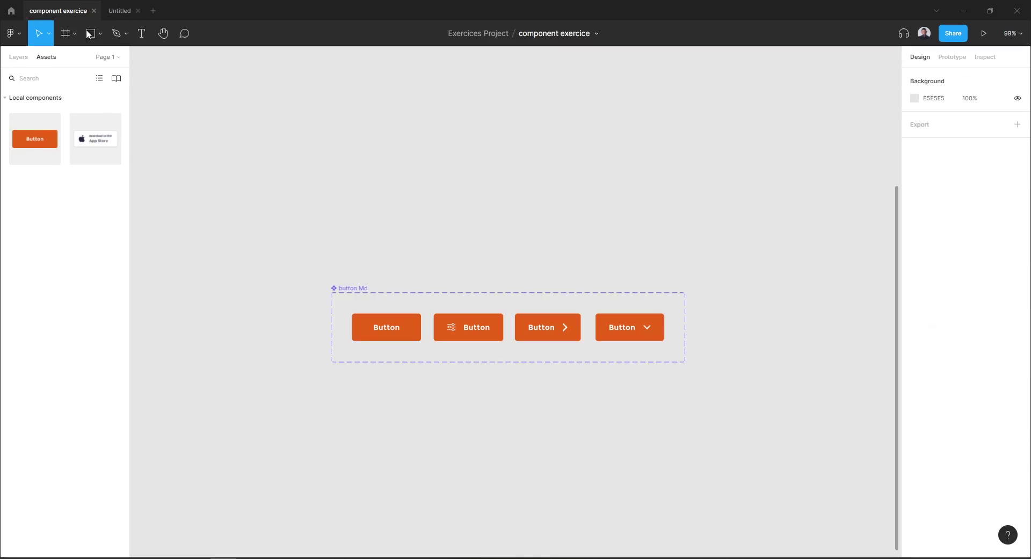
pyautogui.click(118, 10)
pyautogui.click(377, 211)
pyautogui.click(536, 269)
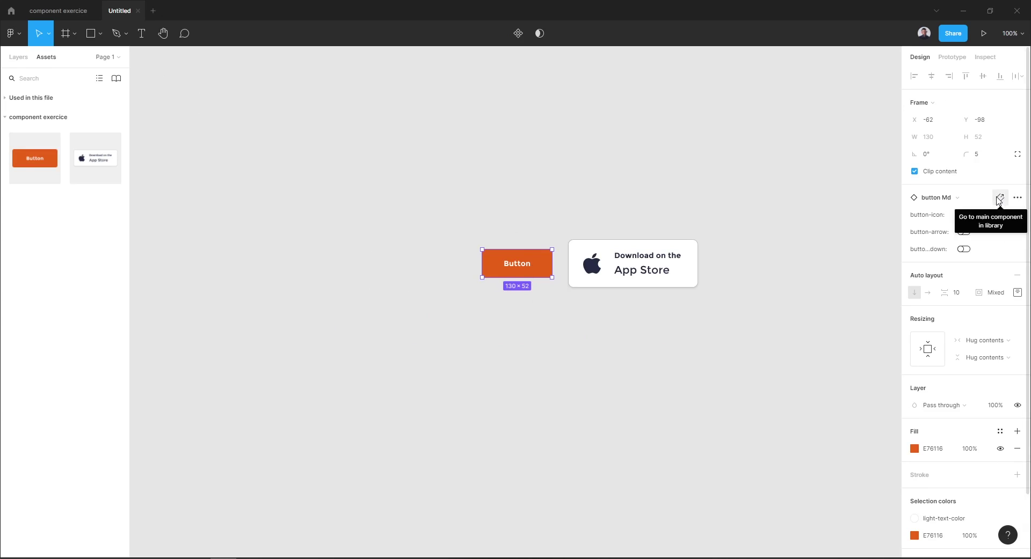
# - From the Button's main component, recolor the first button Md variant red E71616
pyautogui.click(999, 198)
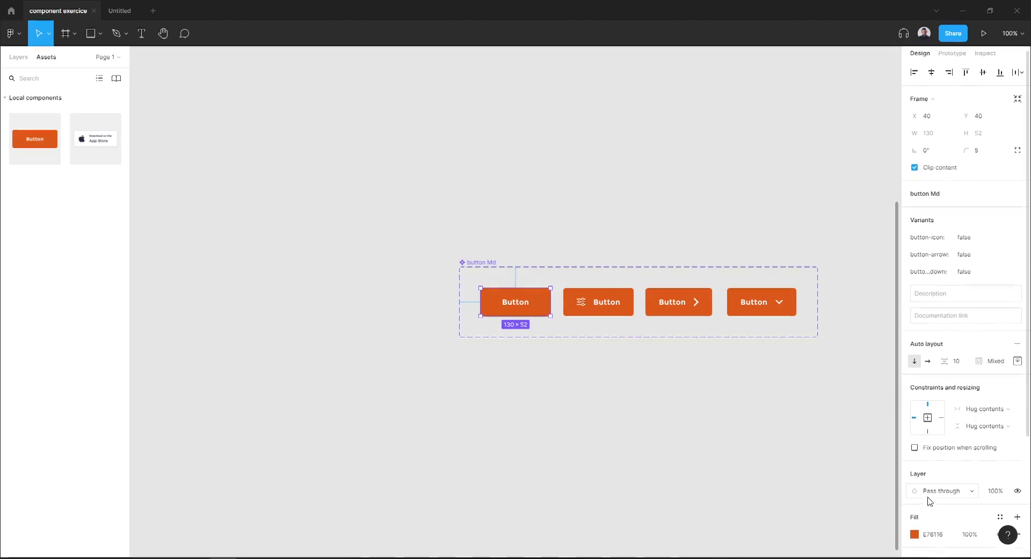
pyautogui.scroll(-3, 927, 473)
pyautogui.click(914, 449)
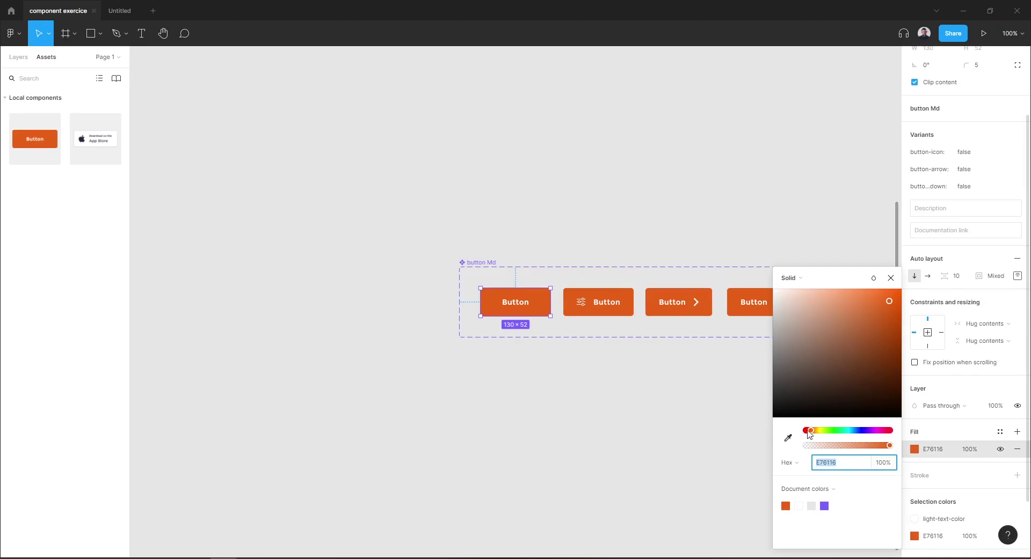
pyautogui.moveTo(810, 431); pyautogui.dragTo(804, 431)
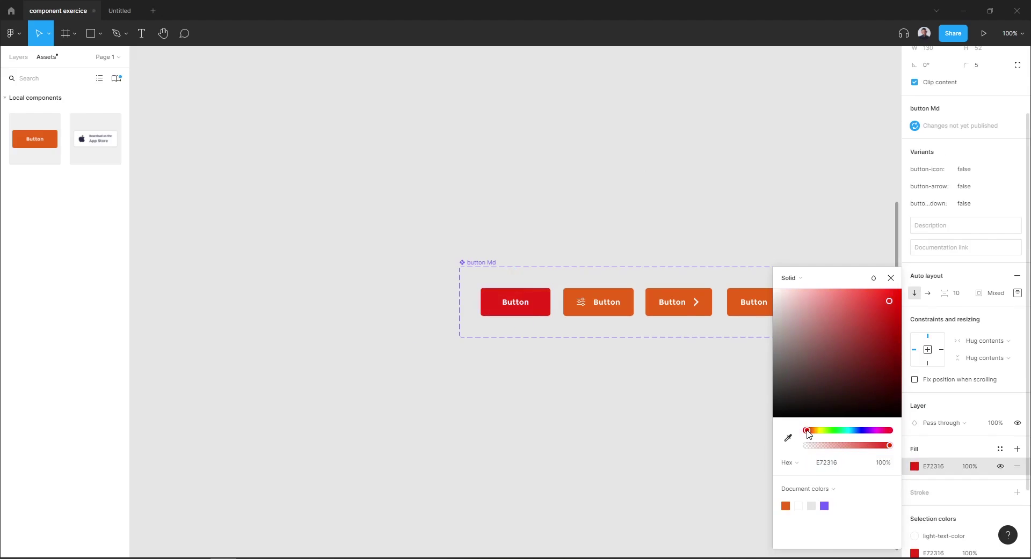
pyautogui.click(891, 278)
pyautogui.click(720, 401)
pyautogui.moveTo(58, 11)
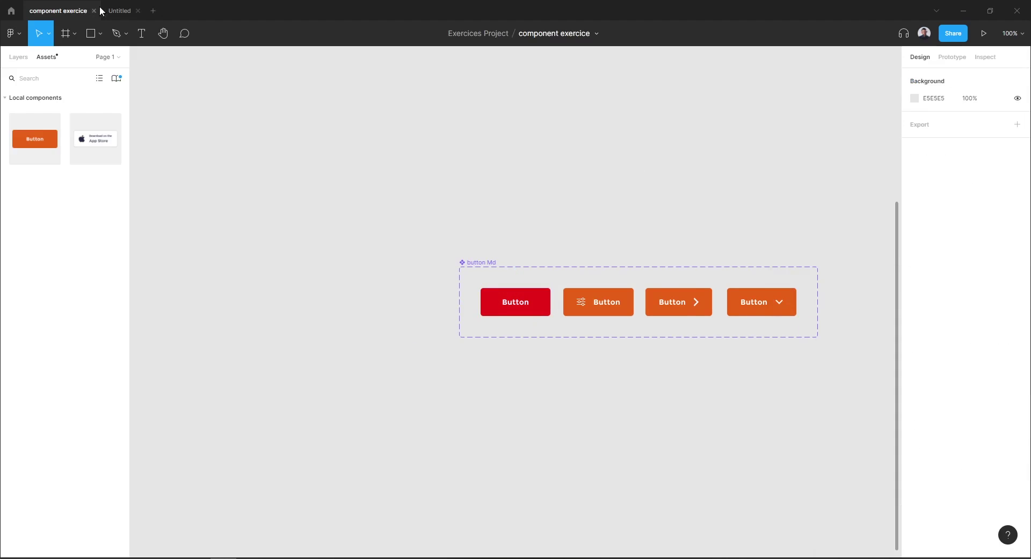
pyautogui.click(107, 10)
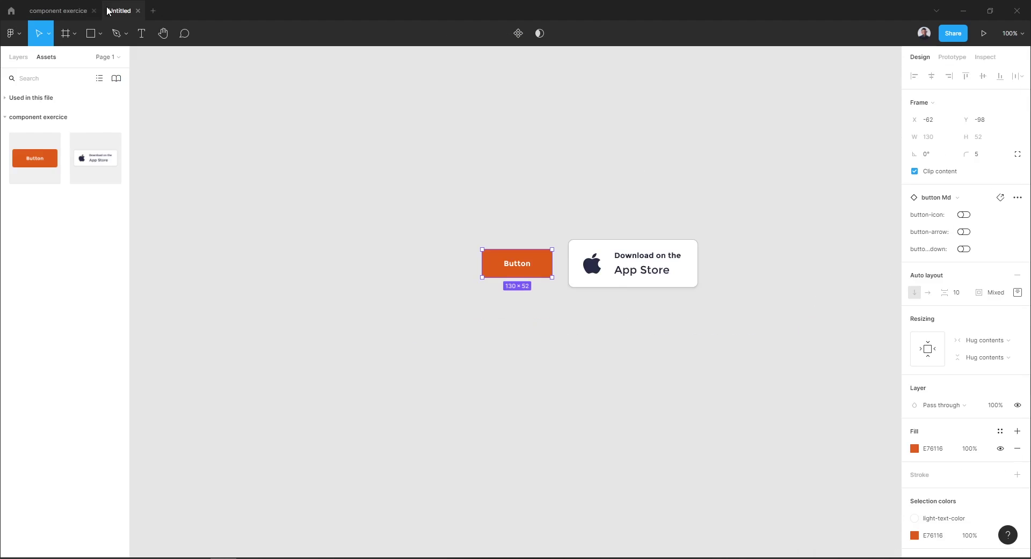
# - Publish the red button Md change from the component exercice library
pyautogui.click(43, 11)
pyautogui.click(116, 78)
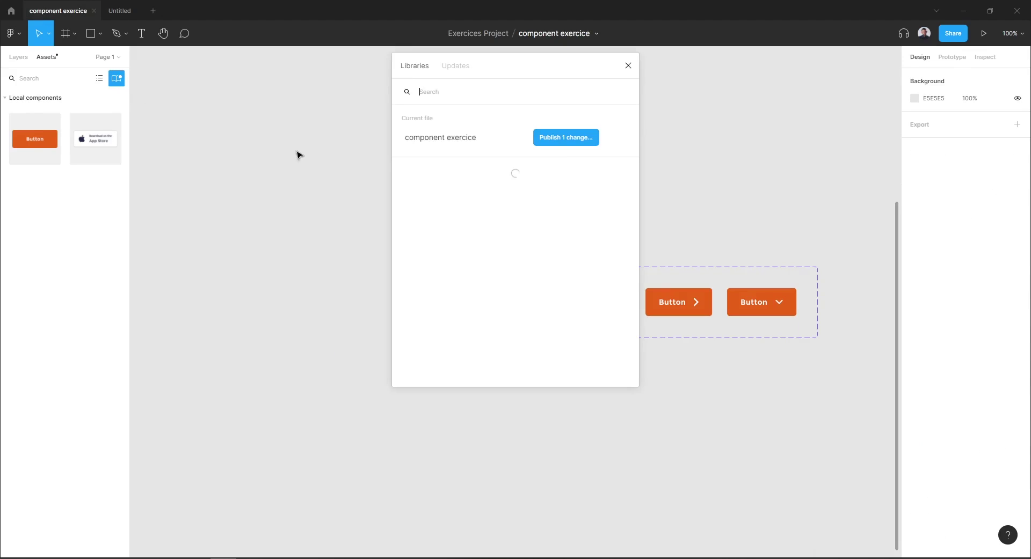
pyautogui.click(574, 138)
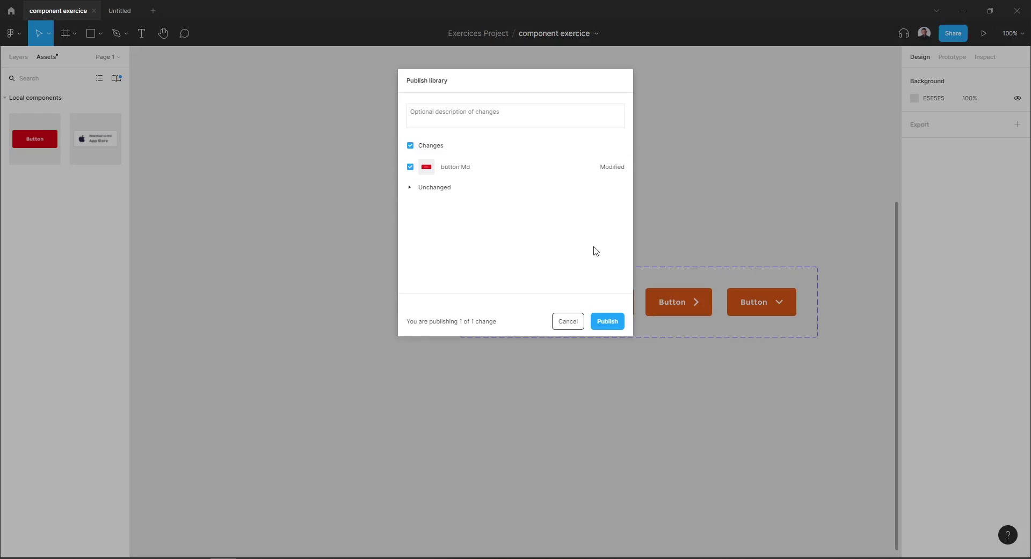
pyautogui.click(609, 327)
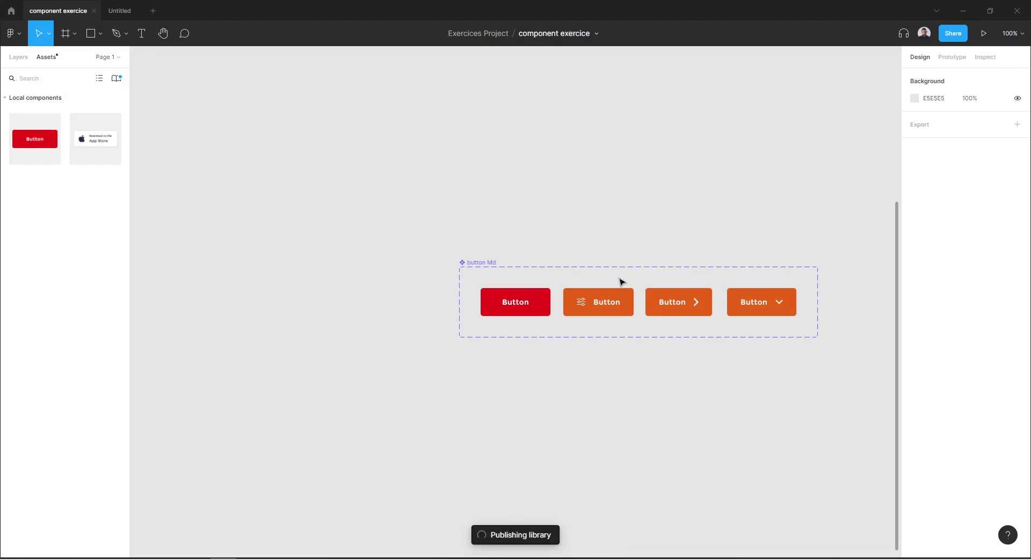
# - Accept all component updates in the Untitled draft so its Button turns red
pyautogui.click(119, 10)
pyautogui.click(965, 519)
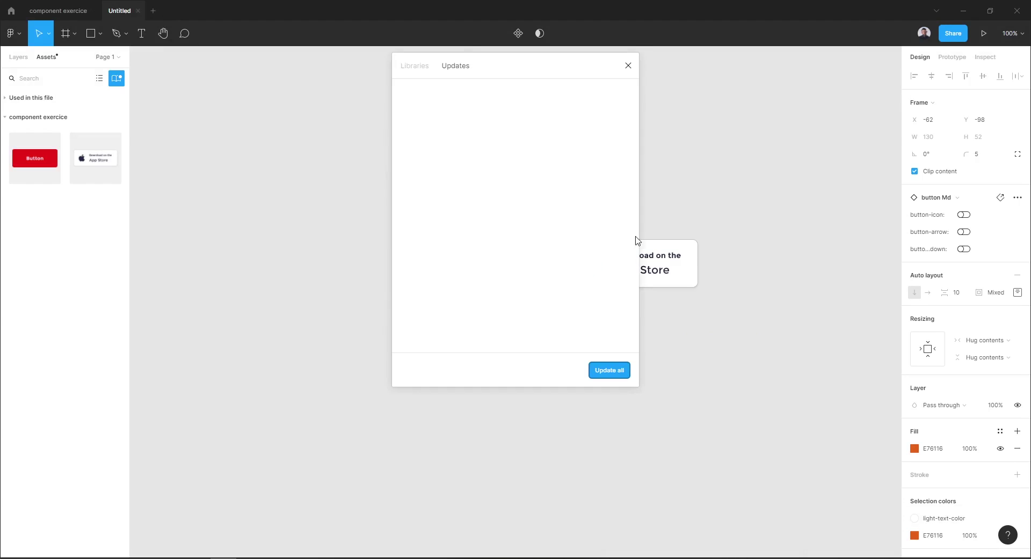
pyautogui.click(616, 372)
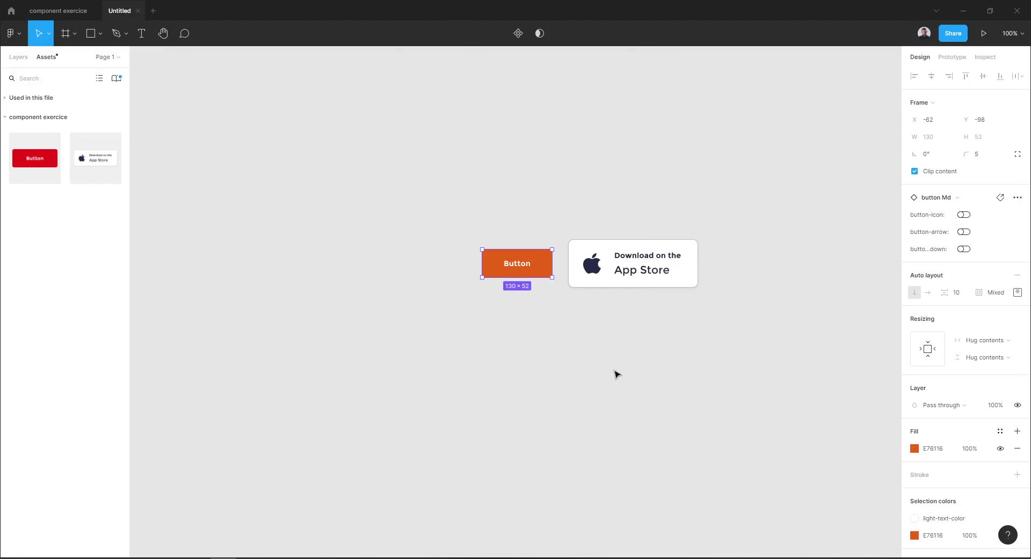
pyautogui.click(642, 368)
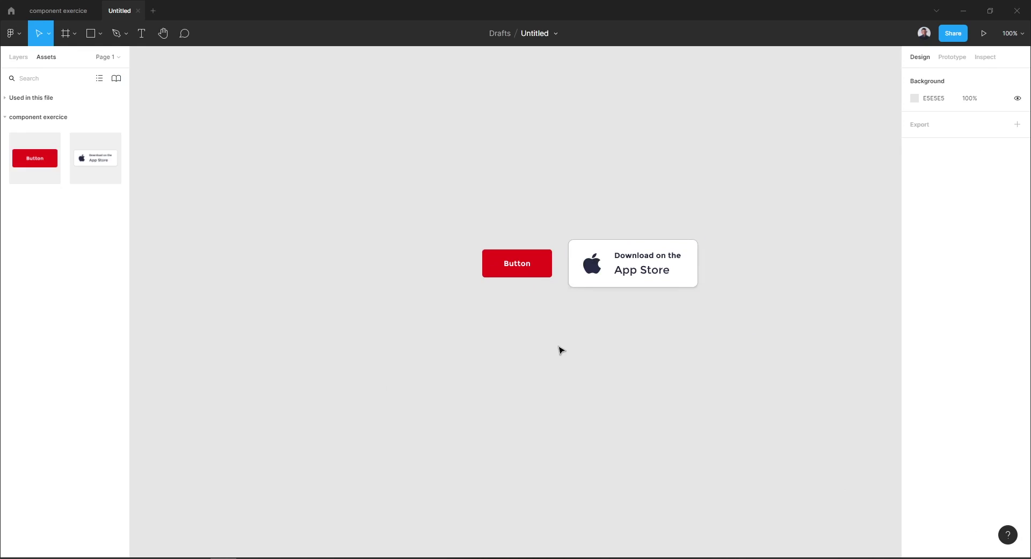
# - Jump from the App Store badge instance to its button Store main component
pyautogui.click(676, 273)
pyautogui.click(637, 329)
pyautogui.click(690, 281)
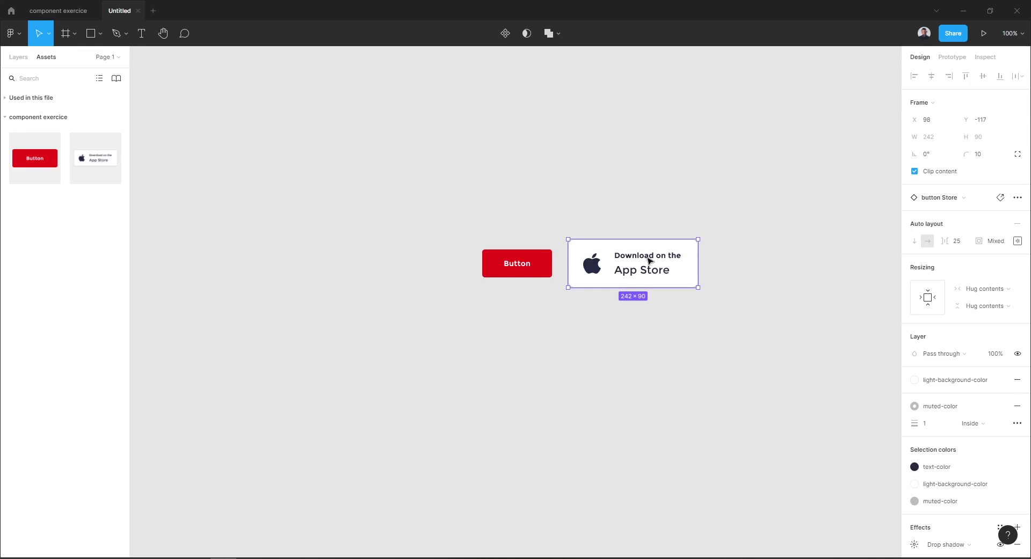
pyautogui.rightClick(679, 282)
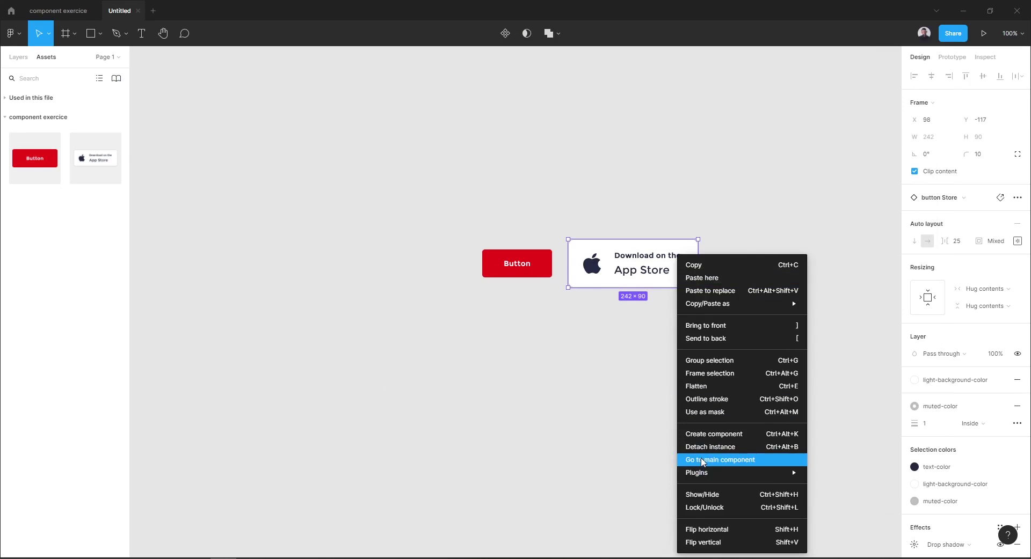
pyautogui.click(738, 465)
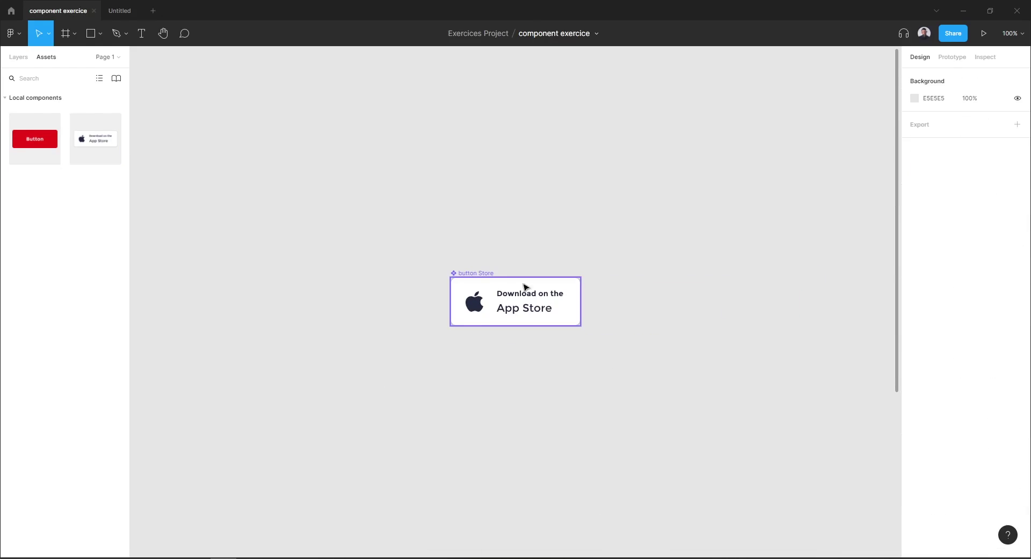
pyautogui.click(533, 336)
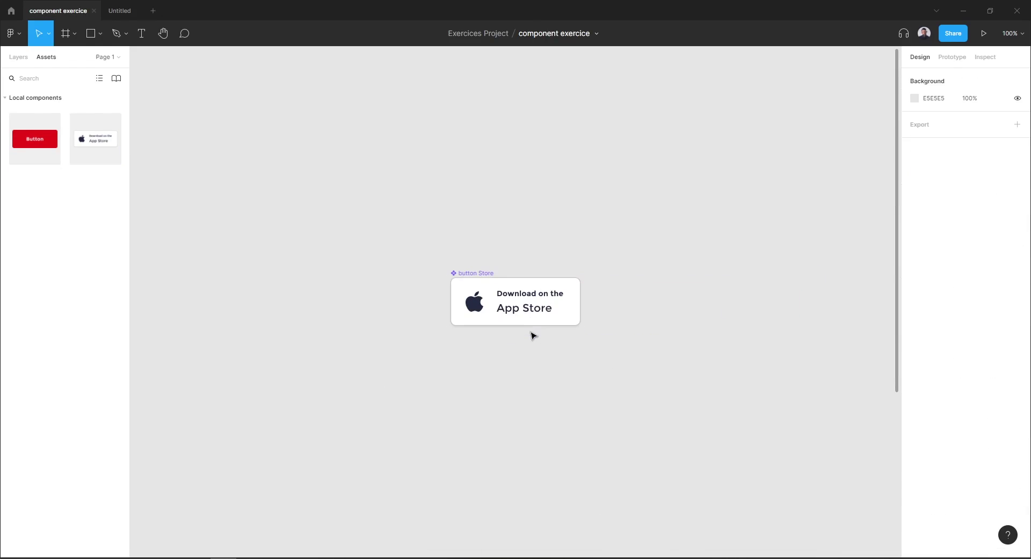